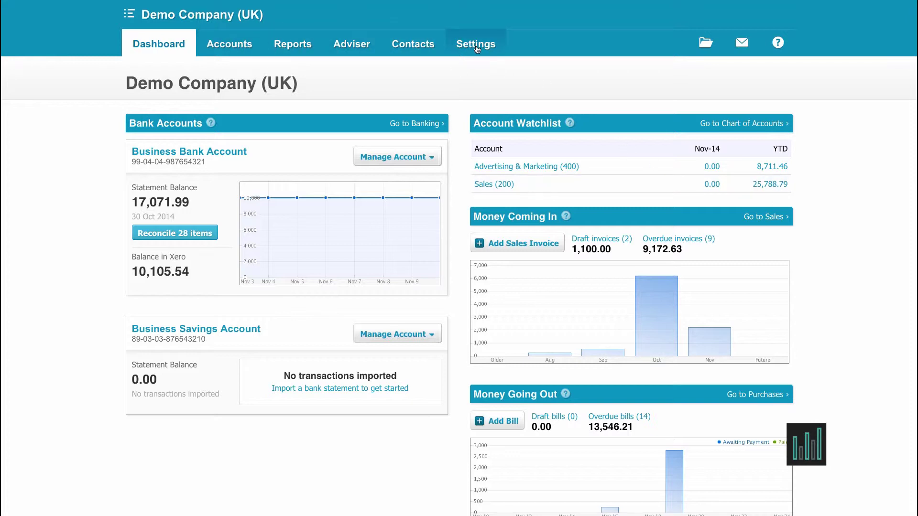
Step: Browse the Accounts menu, Sales overview and Money Coming In details, returning to the dashboard
left_click(211, 45)
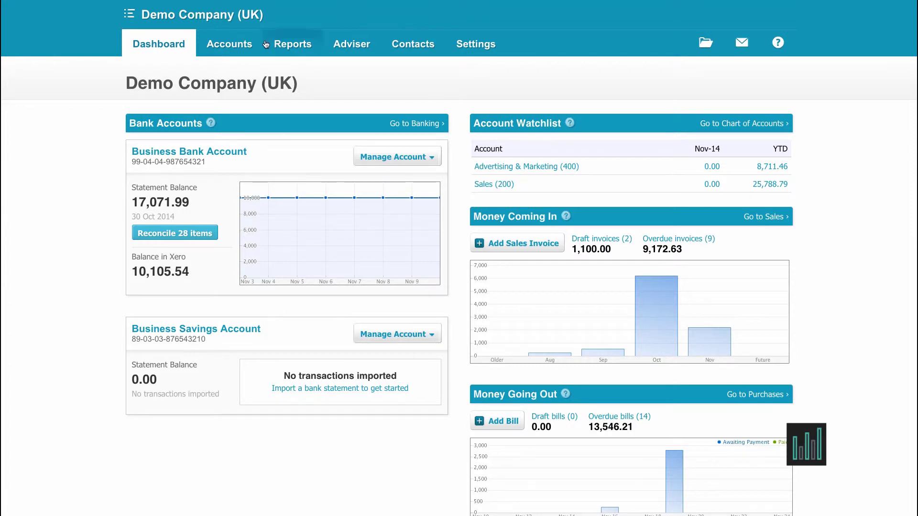
mouse_move(221, 43)
left_click(221, 103)
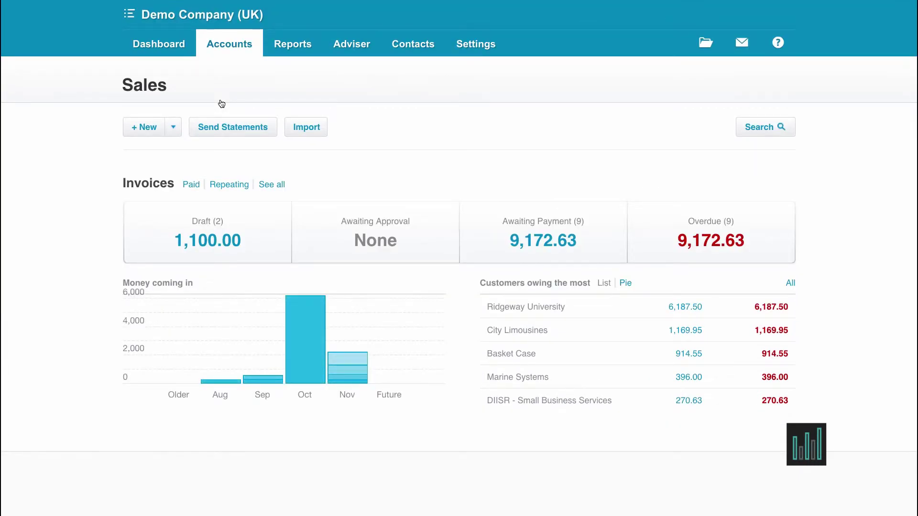
left_click(157, 45)
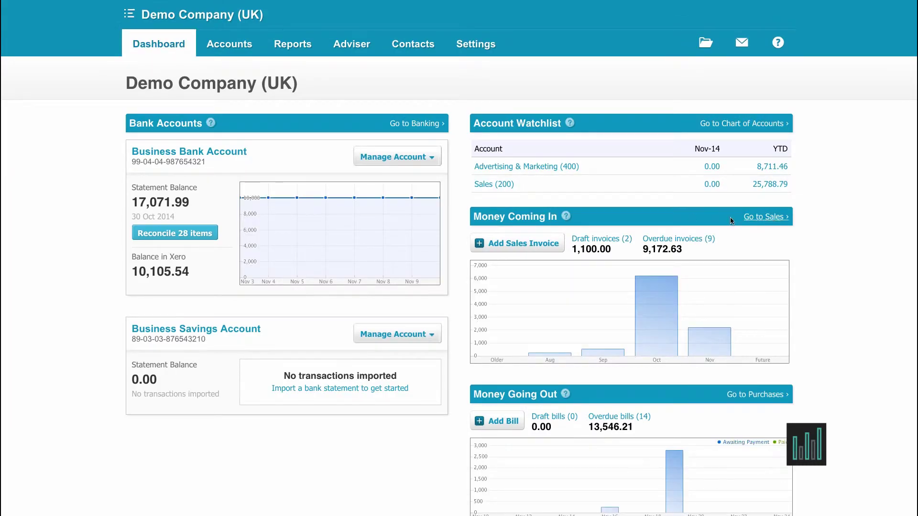
left_click(525, 217)
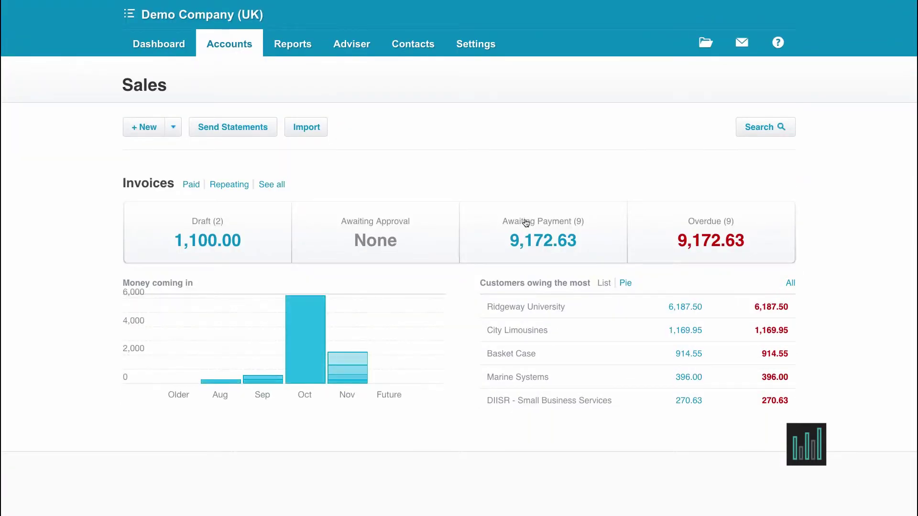
left_click(153, 43)
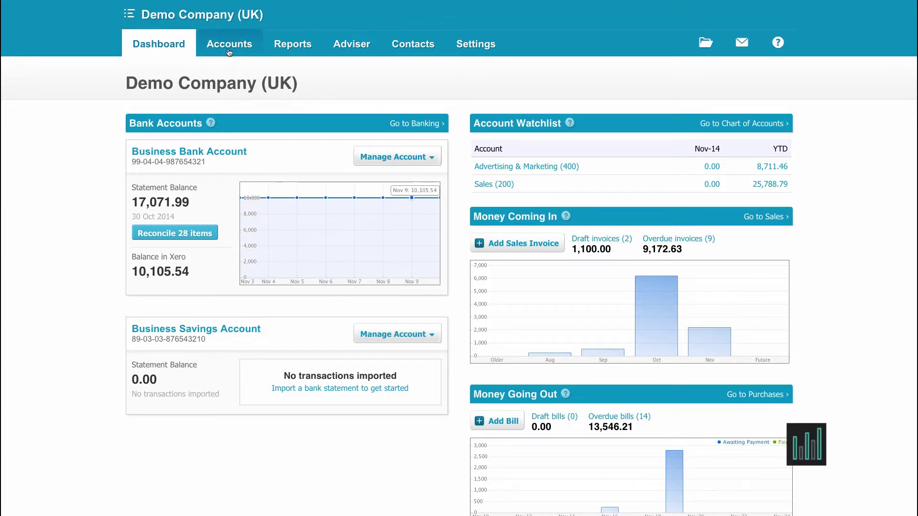
Step: On Bank Accounts, move Business Savings Account above Business Bank Account in dashboard order
left_click(228, 74)
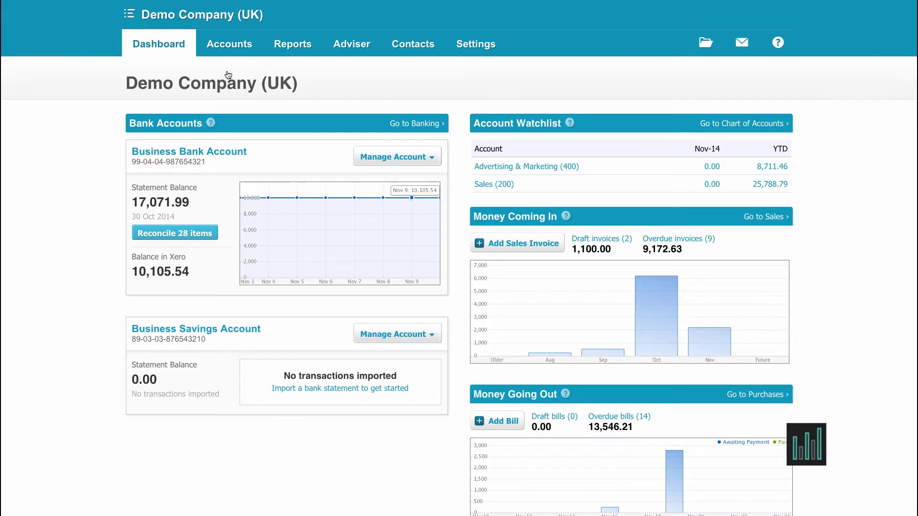
scroll(576, 121, "down", 2)
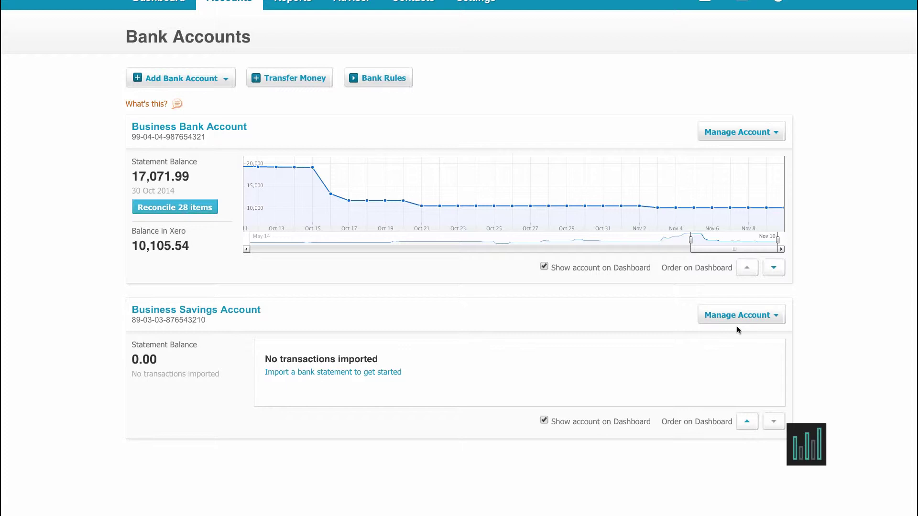
left_click(747, 422)
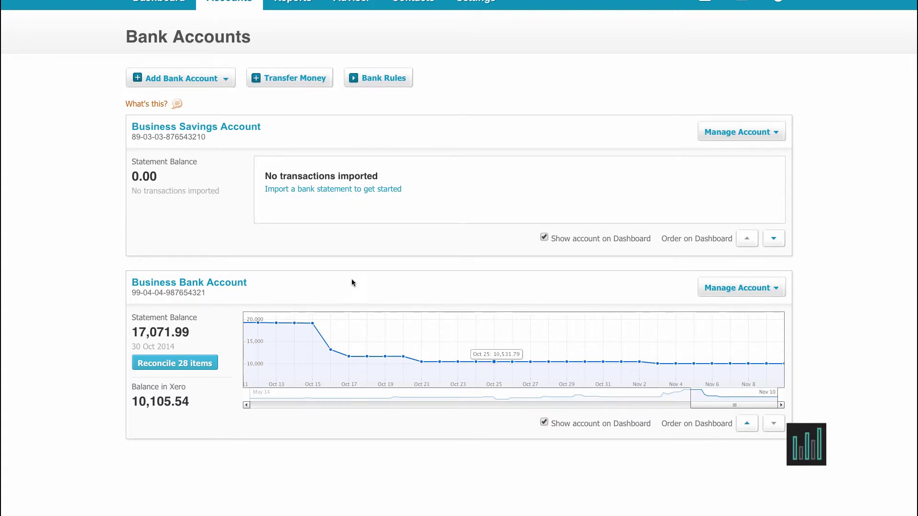
scroll(352, 279, "up", 1)
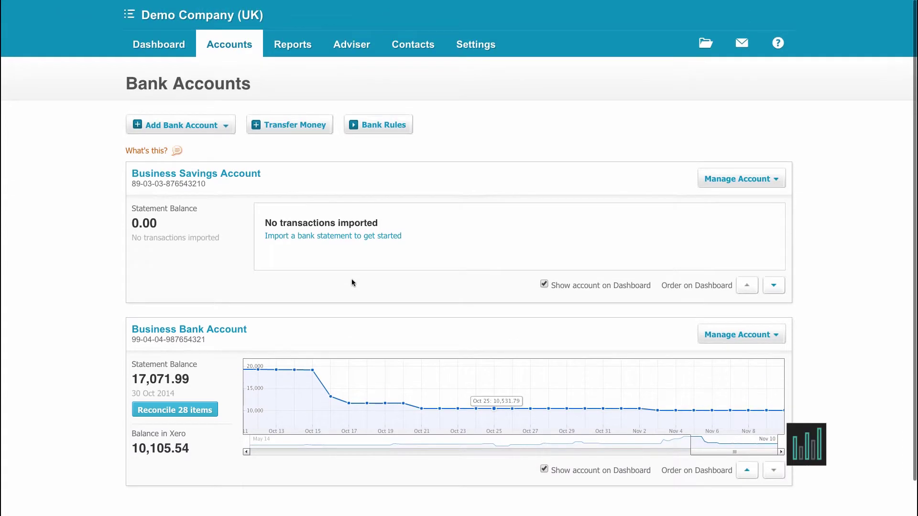
Step: Check the new order, then untick Show account on Dashboard for Business Savings Account
left_click(165, 50)
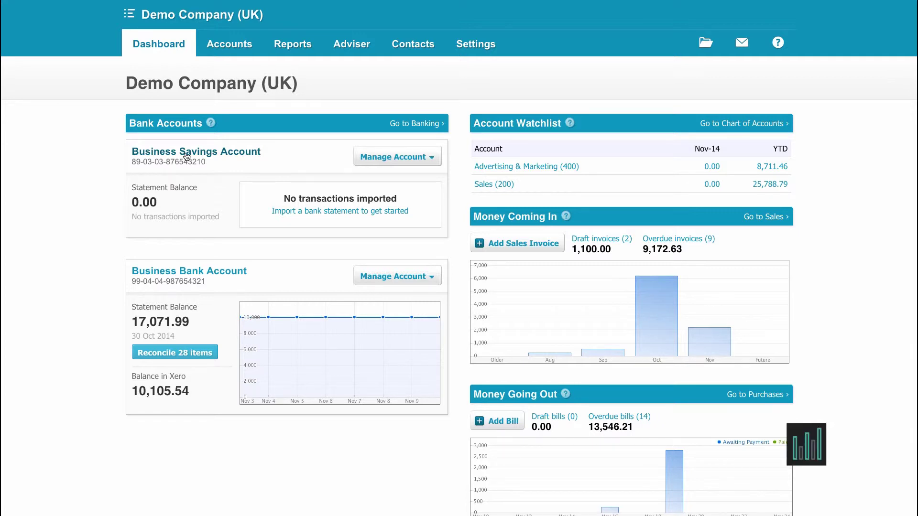
left_click(416, 125)
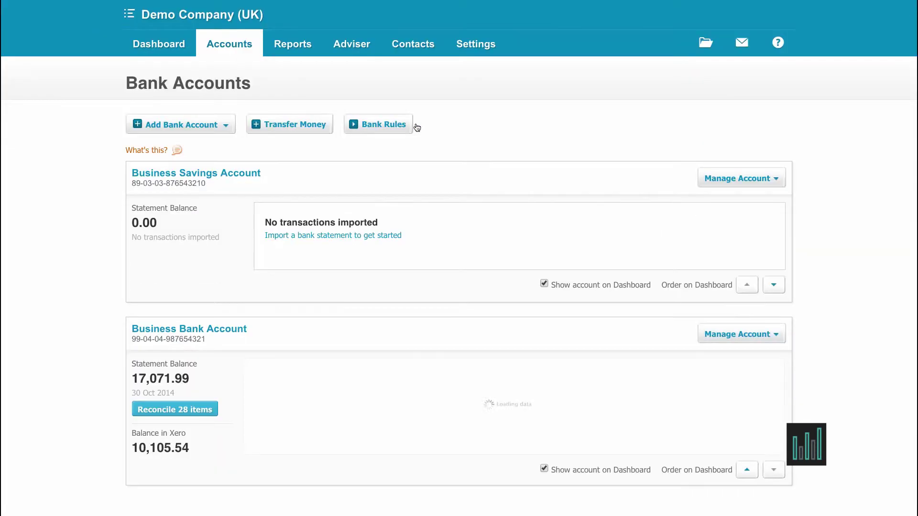
left_click(543, 284)
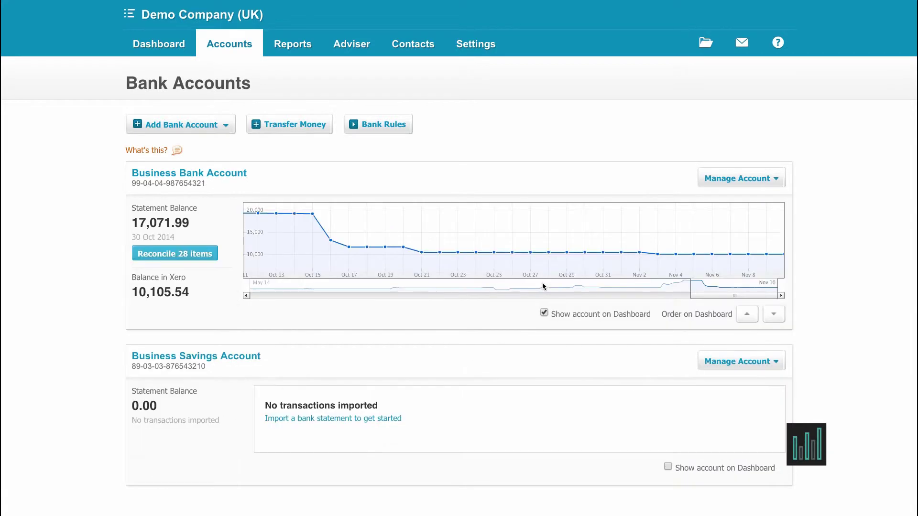
Step: Return to the dashboard to confirm only Business Bank Account (1 of 2) is shown
left_click(150, 48)
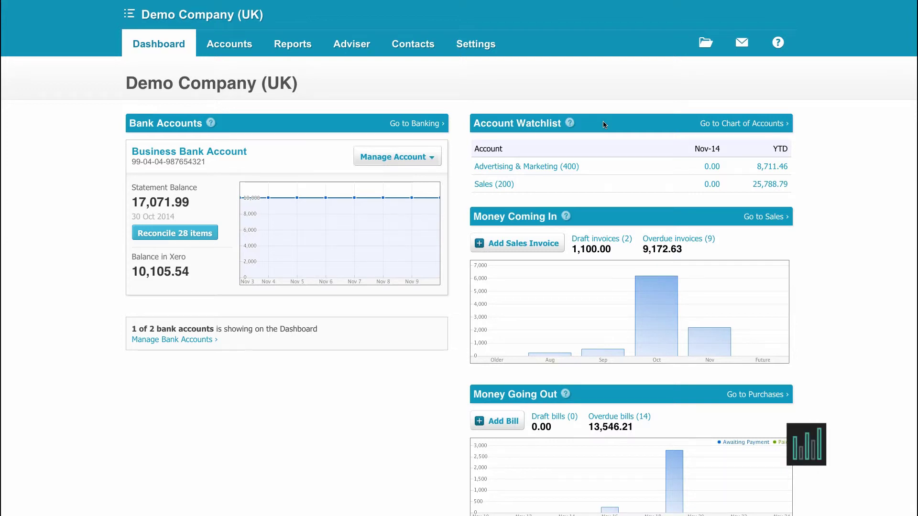
Step: In the Chart of Accounts, save Entertainment - 0% (424) with Show on Dashboard Watchlist enabled
left_click(724, 126)
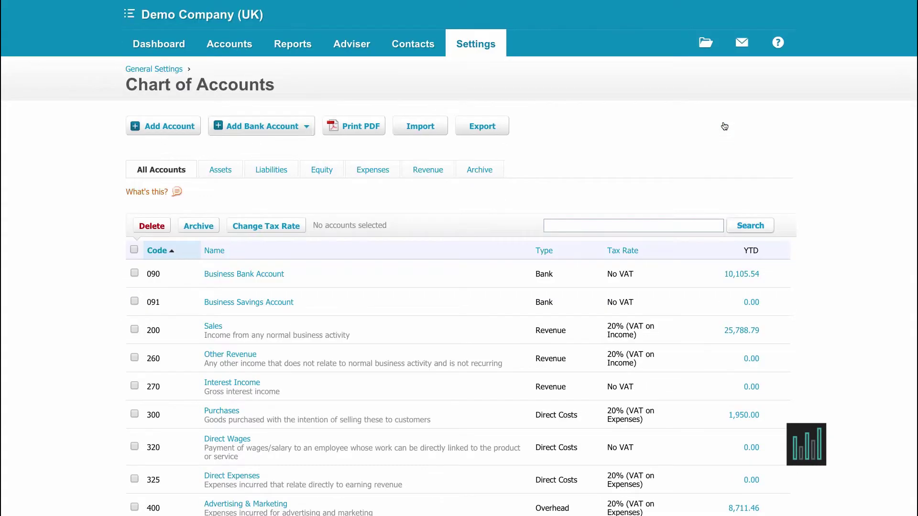
scroll(420, 338, "down", 3)
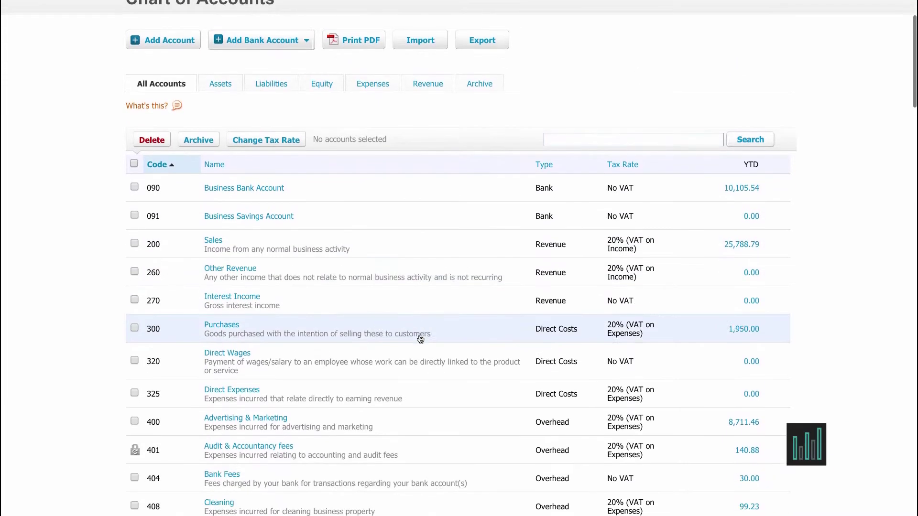
scroll(420, 339, "down", 4)
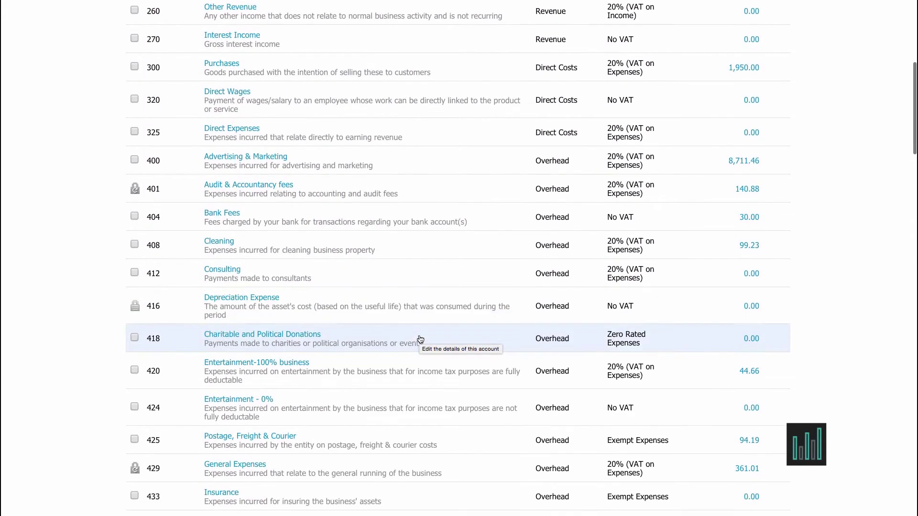
scroll(420, 339, "down", 1)
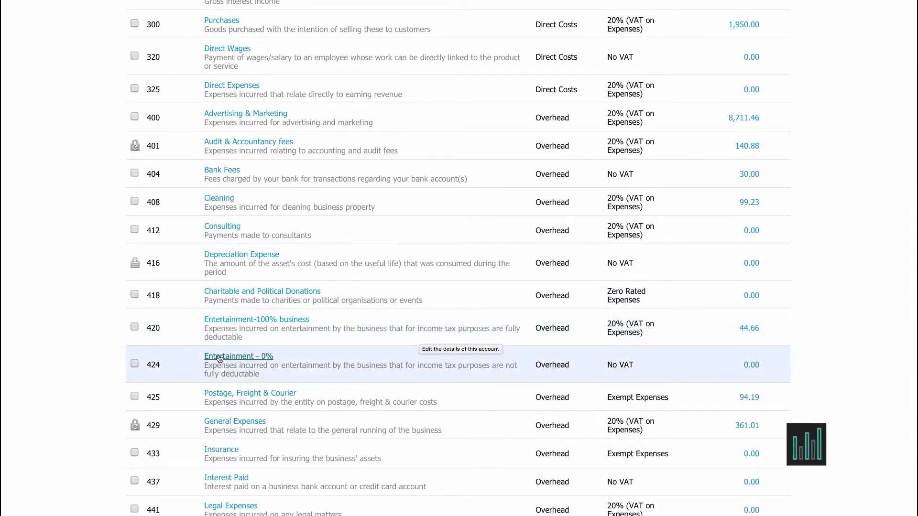
left_click(225, 359)
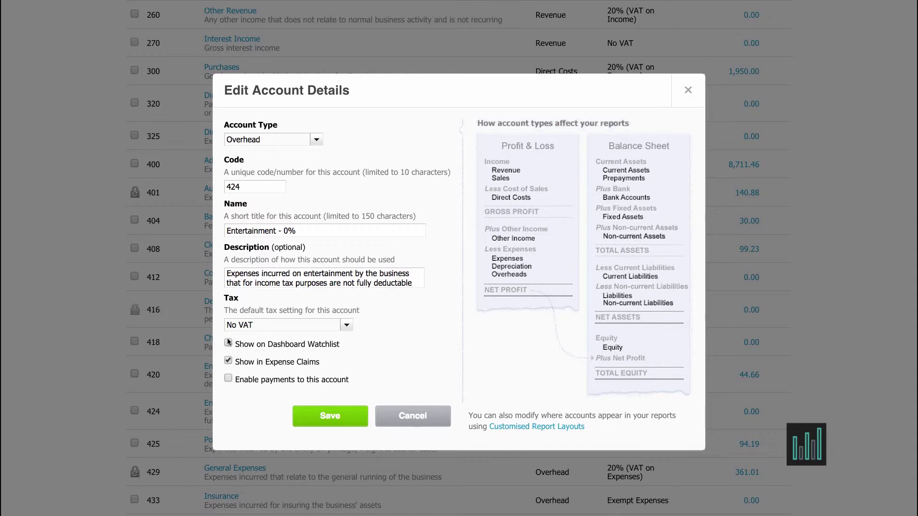
left_click(329, 416)
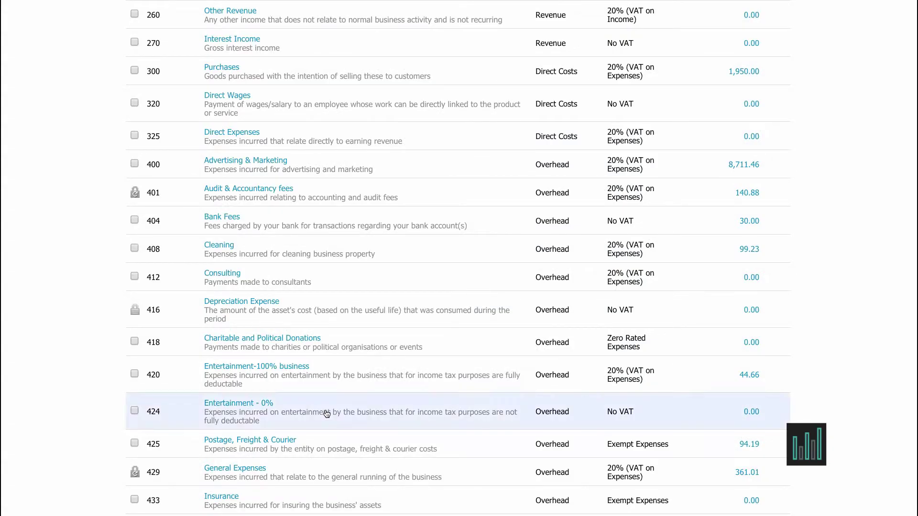
scroll(328, 412, "up", 6)
scroll(339, 326, "up", 1)
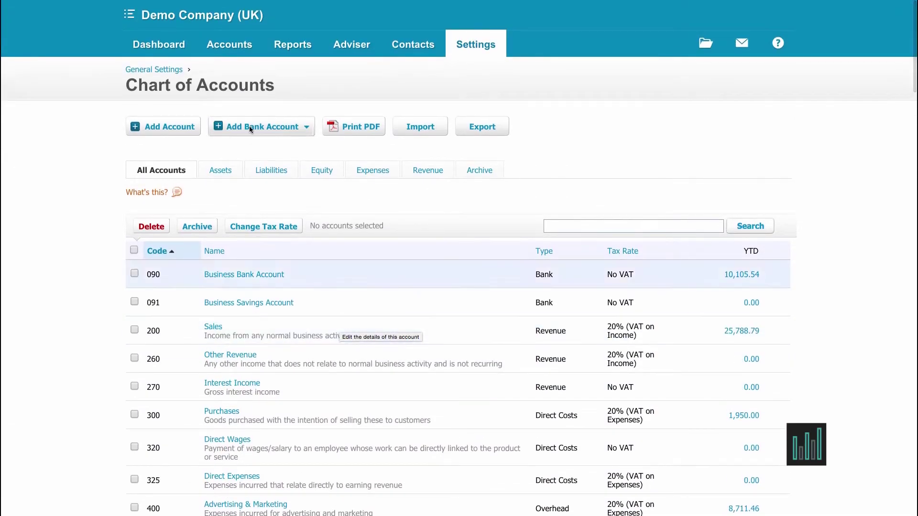
Step: Back on the dashboard, check the Oct and Nov Money Coming In bar values
left_click(164, 45)
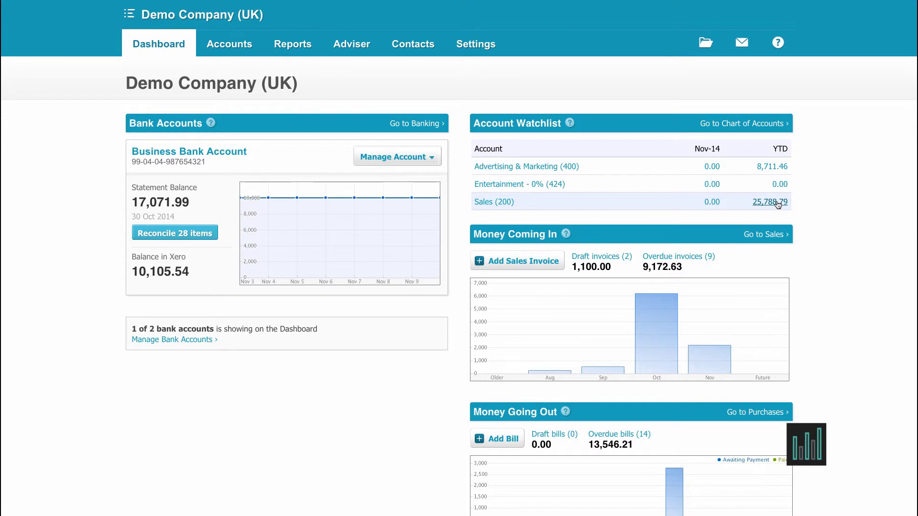
scroll(776, 204, "down", 1)
scroll(776, 204, "down", 3)
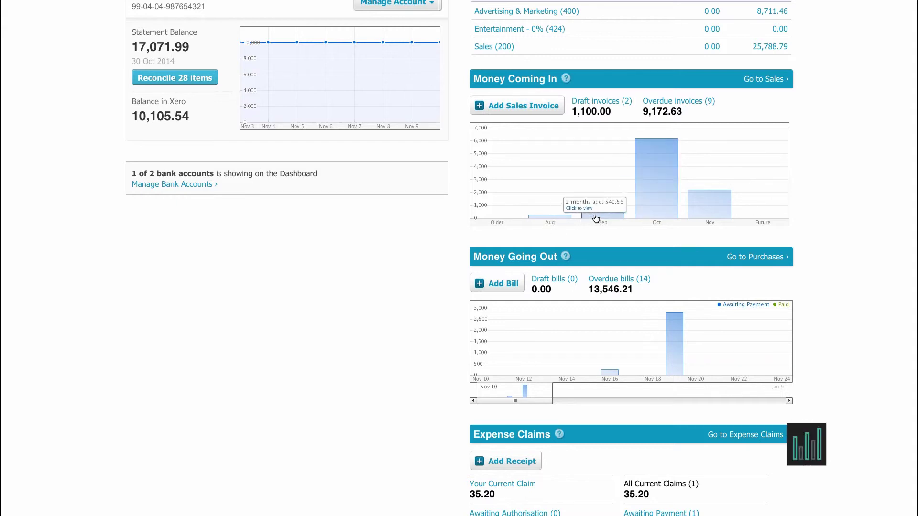
mouse_move(651, 217)
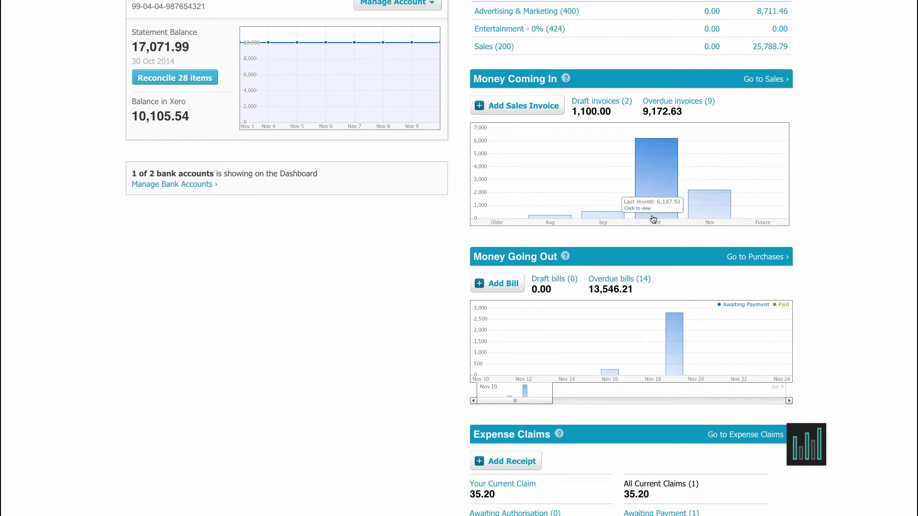
mouse_move(710, 209)
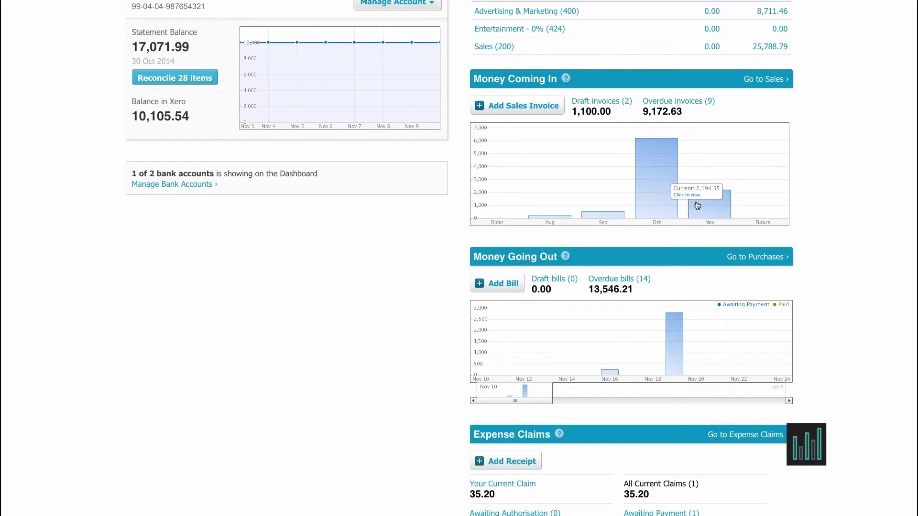
mouse_move(648, 200)
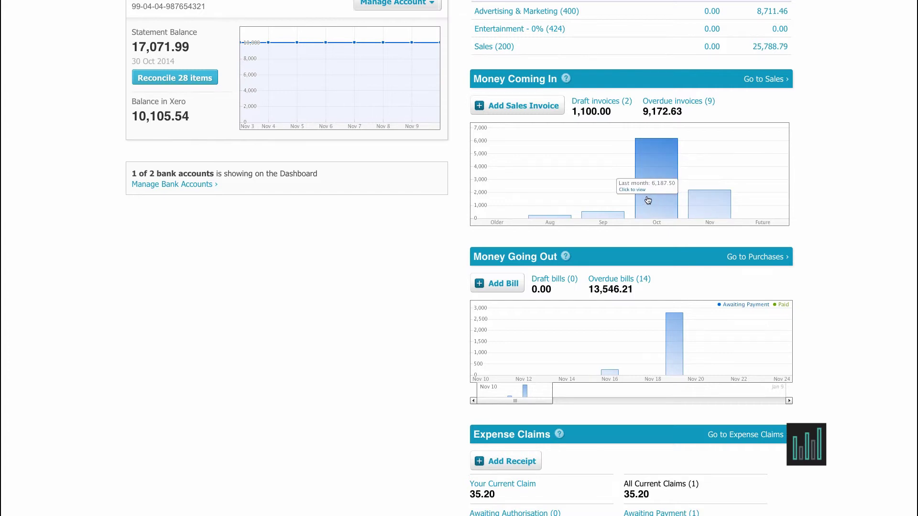
Step: Open October's 6,187.50 awaiting-payment invoice from the chart and hide the Getting Started tips
left_click(650, 200)
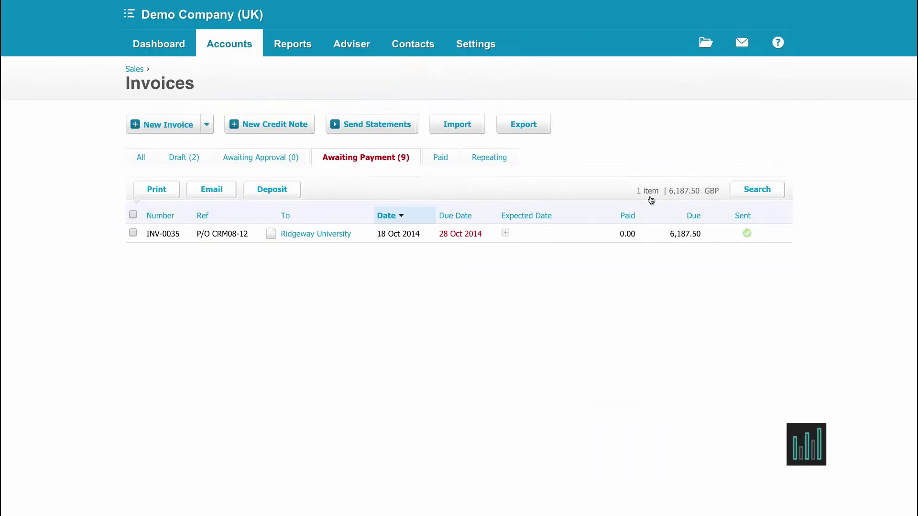
scroll(636, 200, "down", 1)
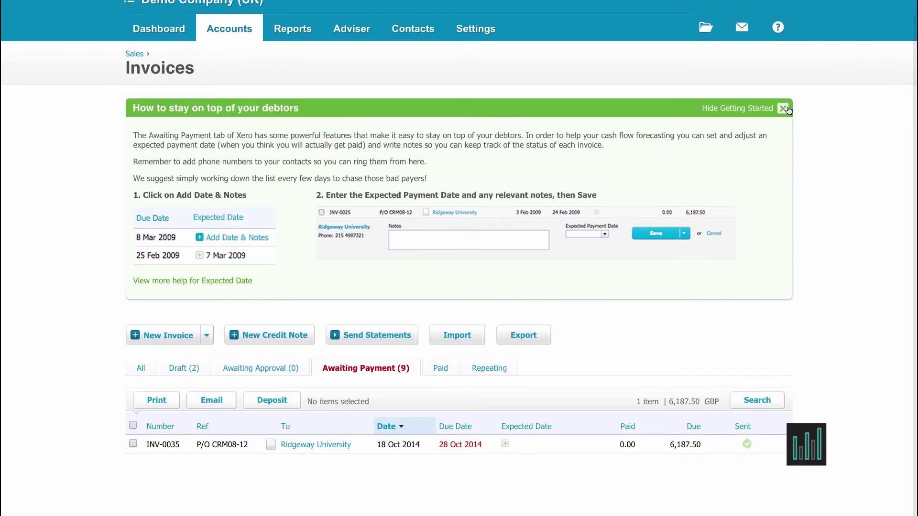
left_click(782, 109)
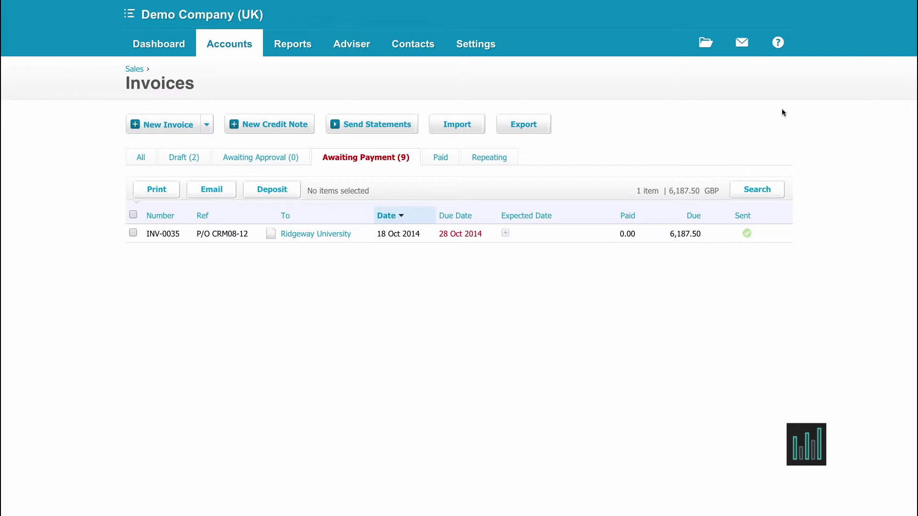
Step: Review Money Going Out (13,546.21, 14 overdue bills) and Expense Claims (35.20) on the dashboard
left_click(170, 46)
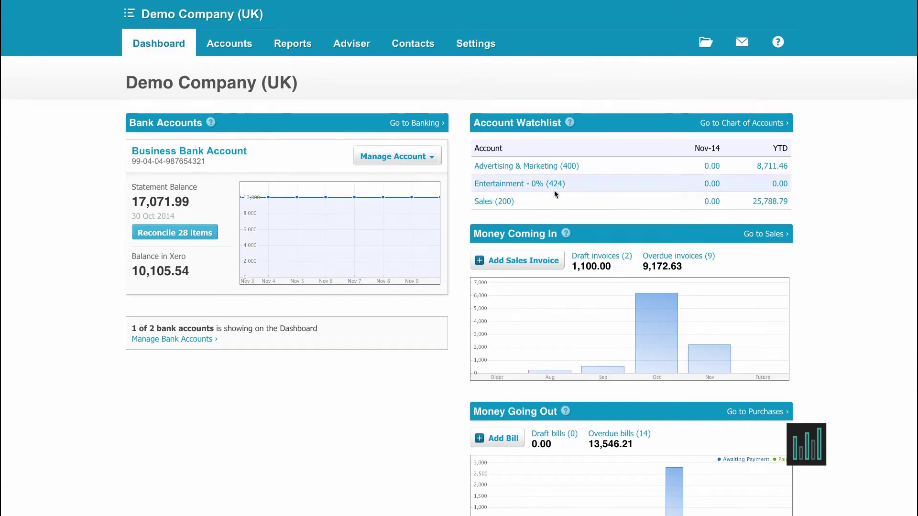
scroll(554, 190, "down", 2)
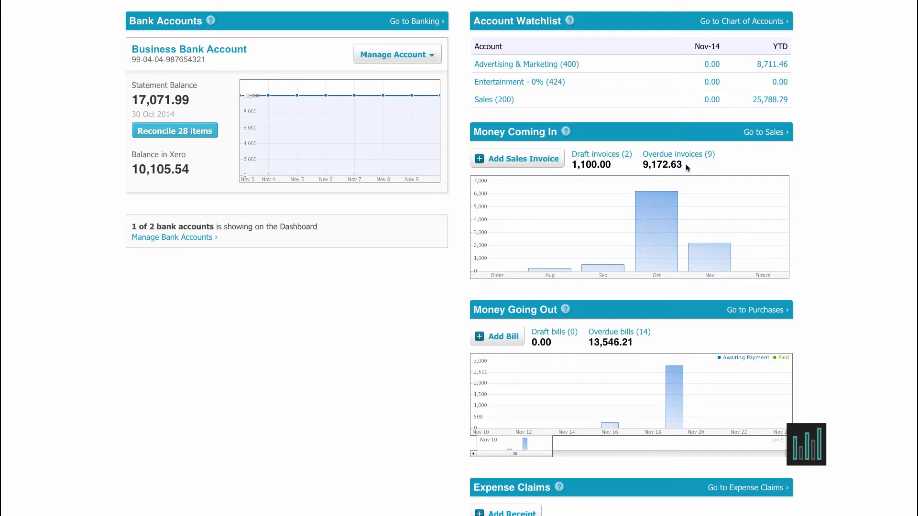
scroll(686, 166, "down", 4)
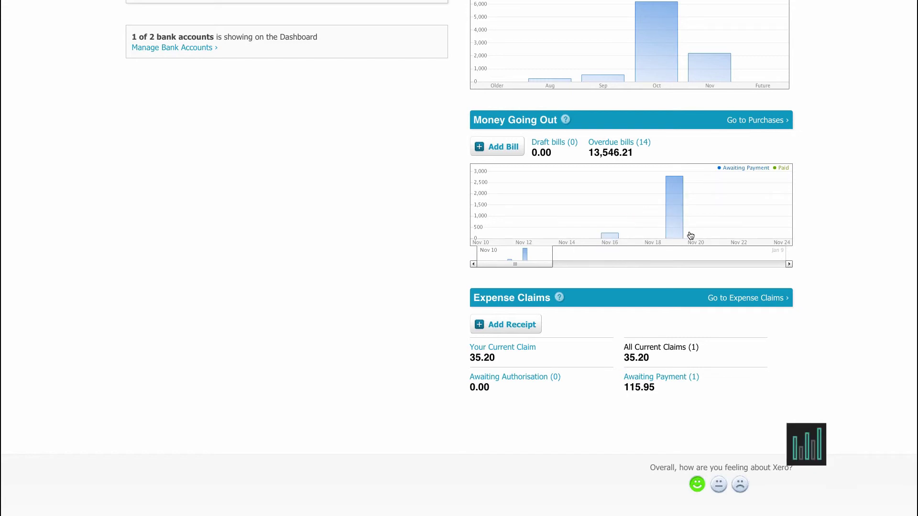
Step: Extend the Money Going Out chart range from Nov 10 into early December
left_click_drag(553, 255, 629, 258)
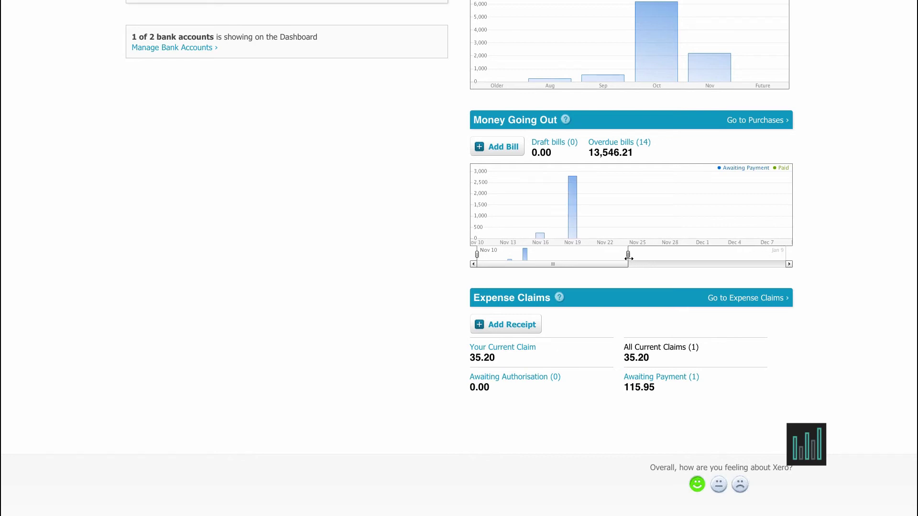
scroll(729, 273, "down", 2)
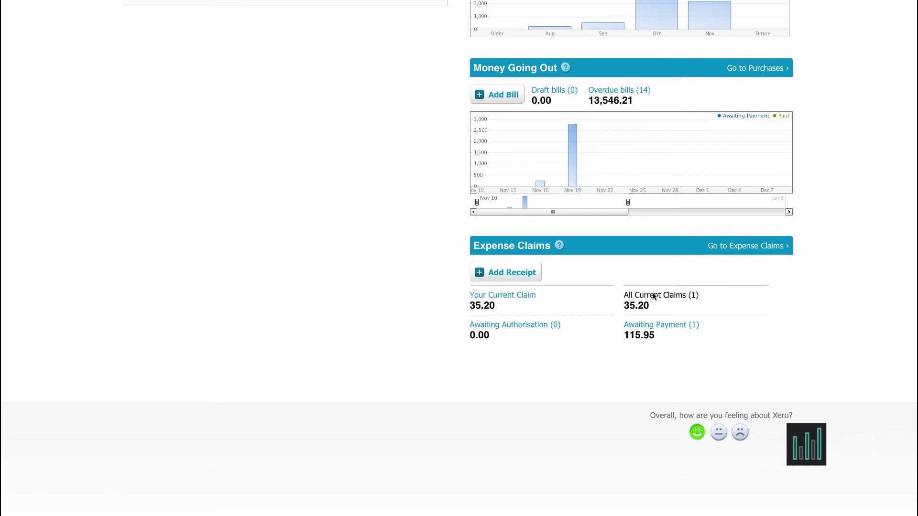
scroll(653, 297, "up", 6)
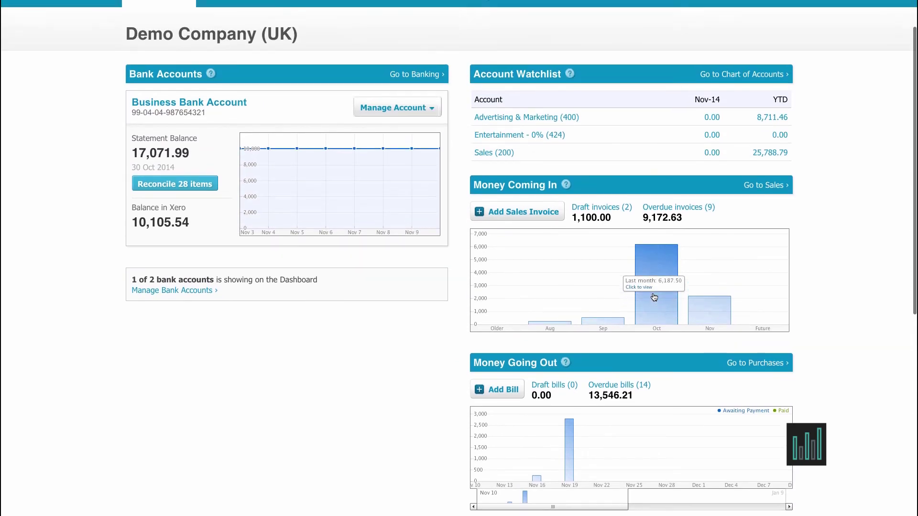
scroll(653, 297, "down", 2)
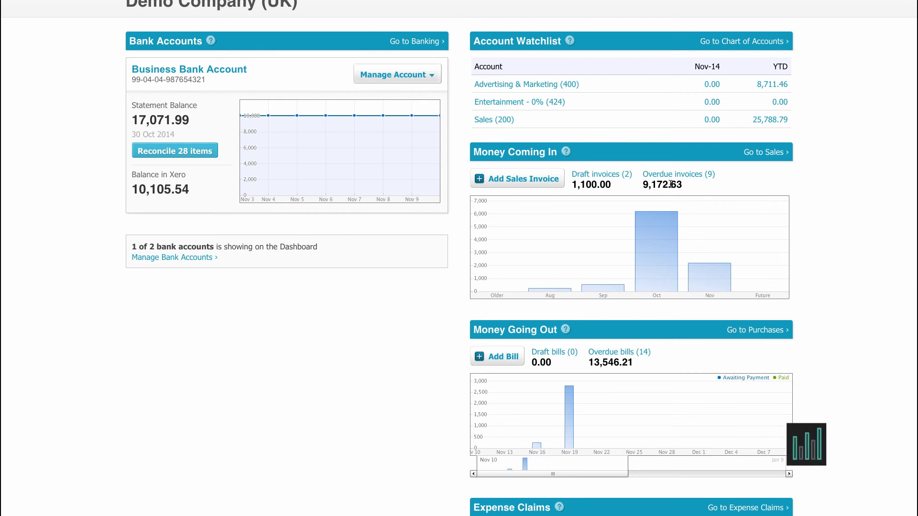
scroll(669, 183, "down", 2)
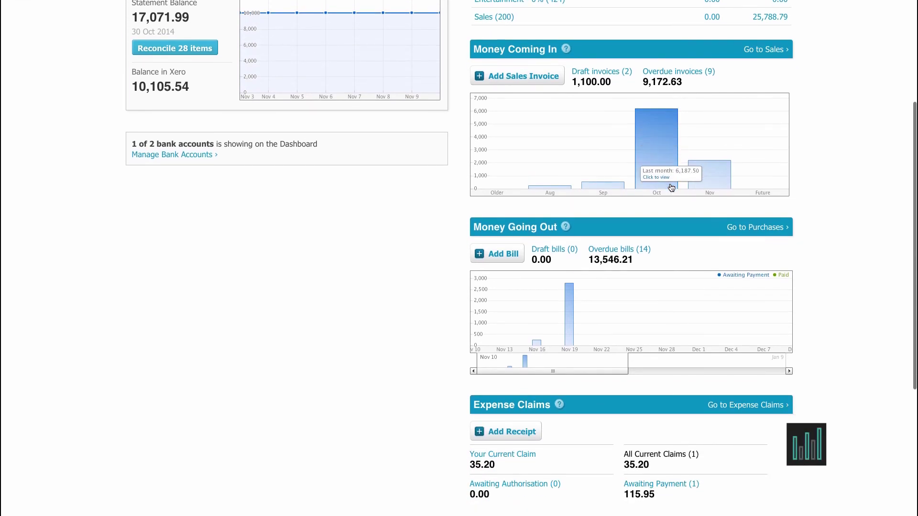
scroll(686, 253, "down", 1)
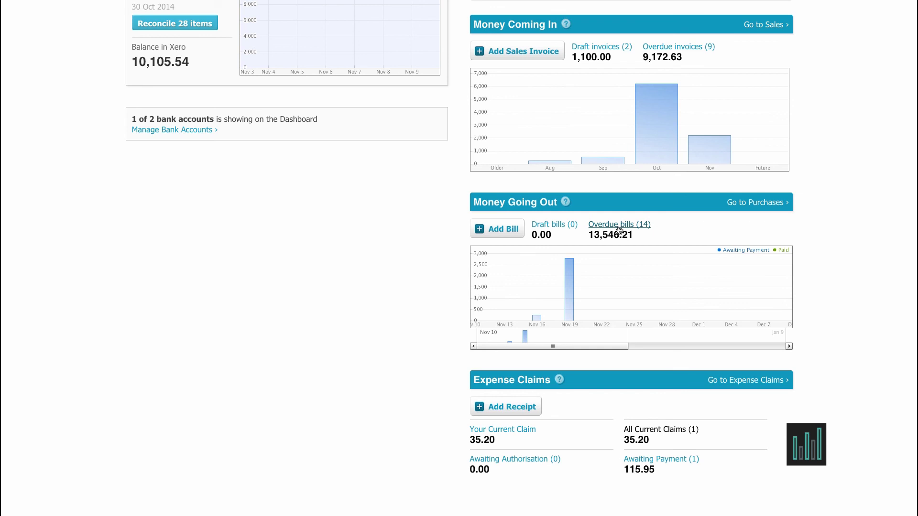
scroll(617, 229, "up", 3)
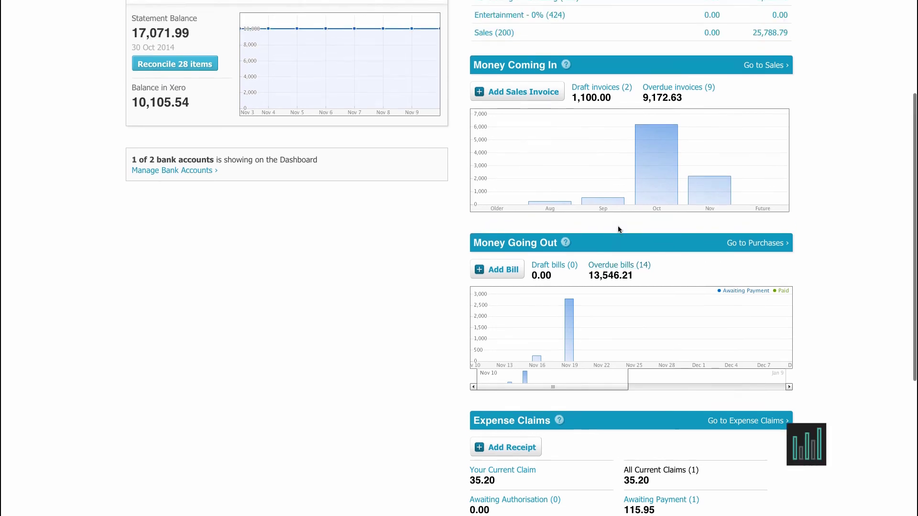